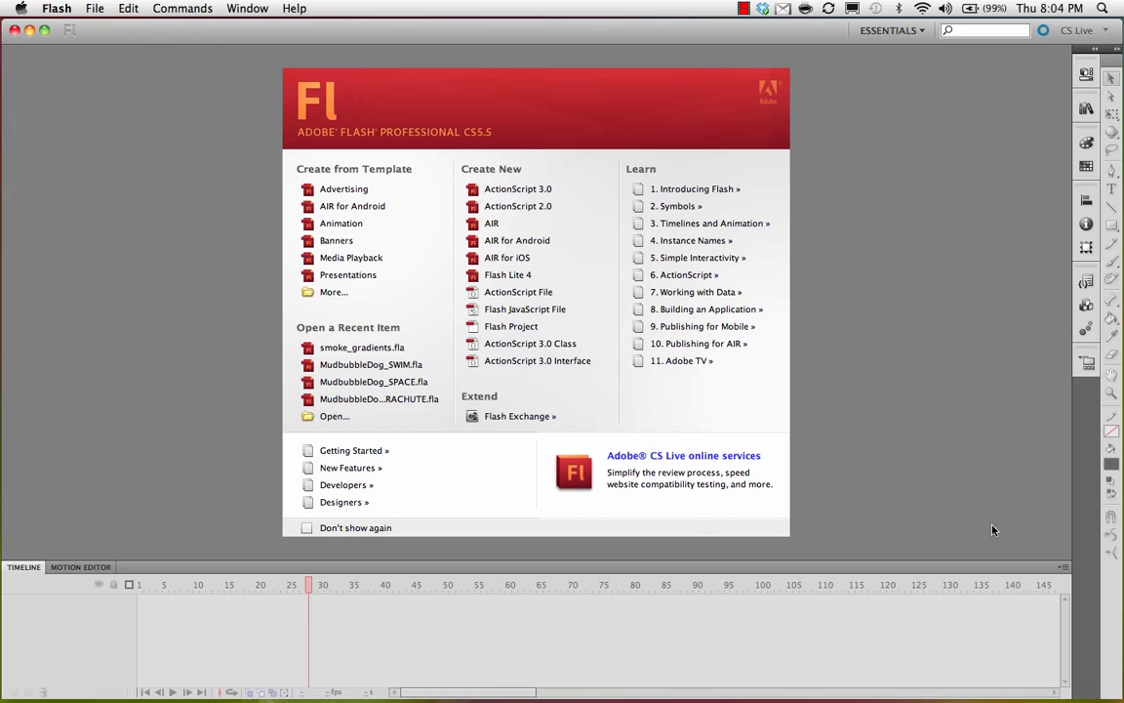
- Start an ActionScript 3.0 document, enlarge the stage area, and draw a tall thin rectangle near centre
click(509, 189)
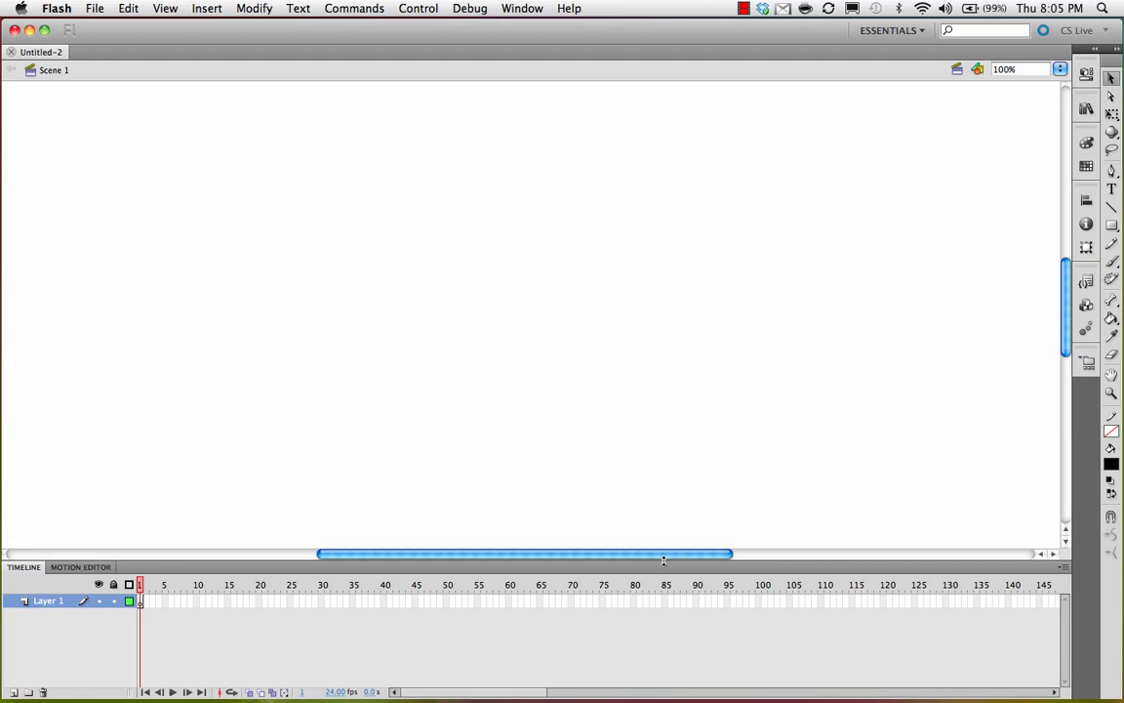
drag(664, 560, 661, 587)
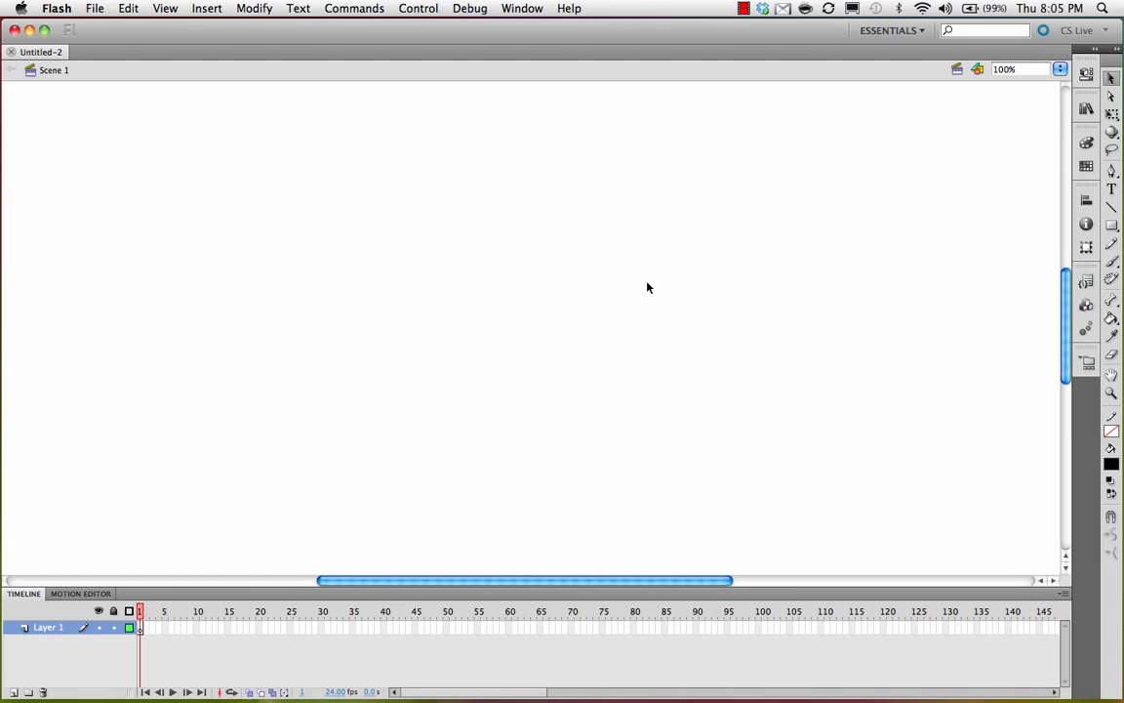
key(r)
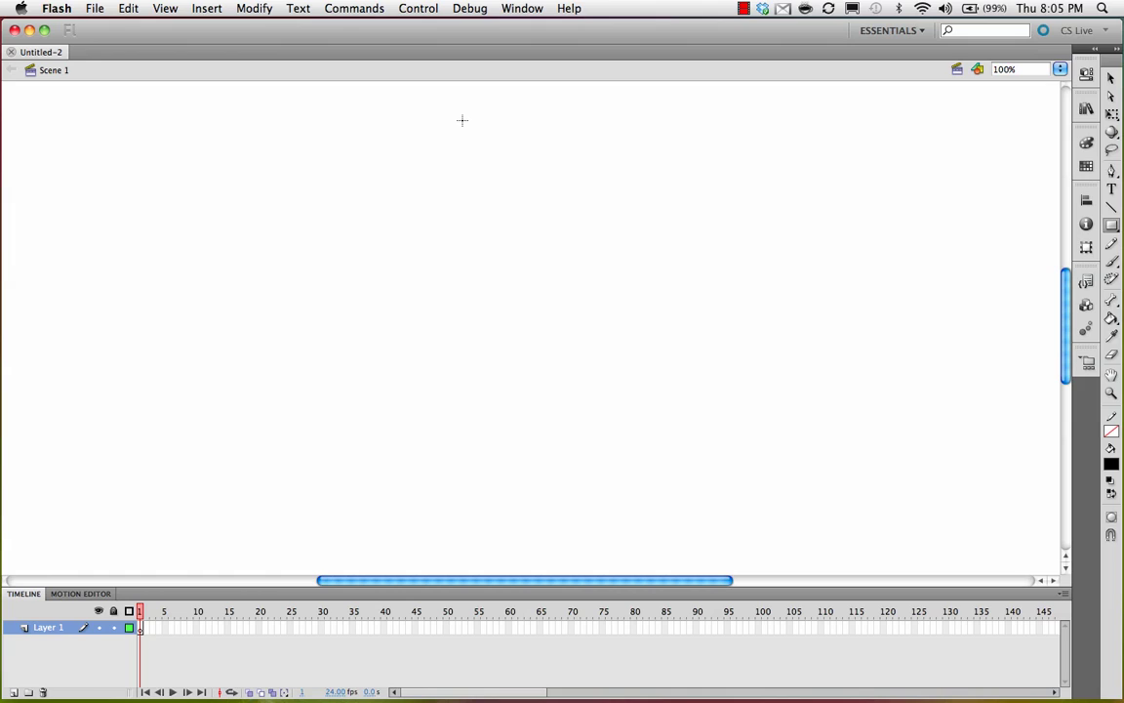
drag(462, 120, 503, 565)
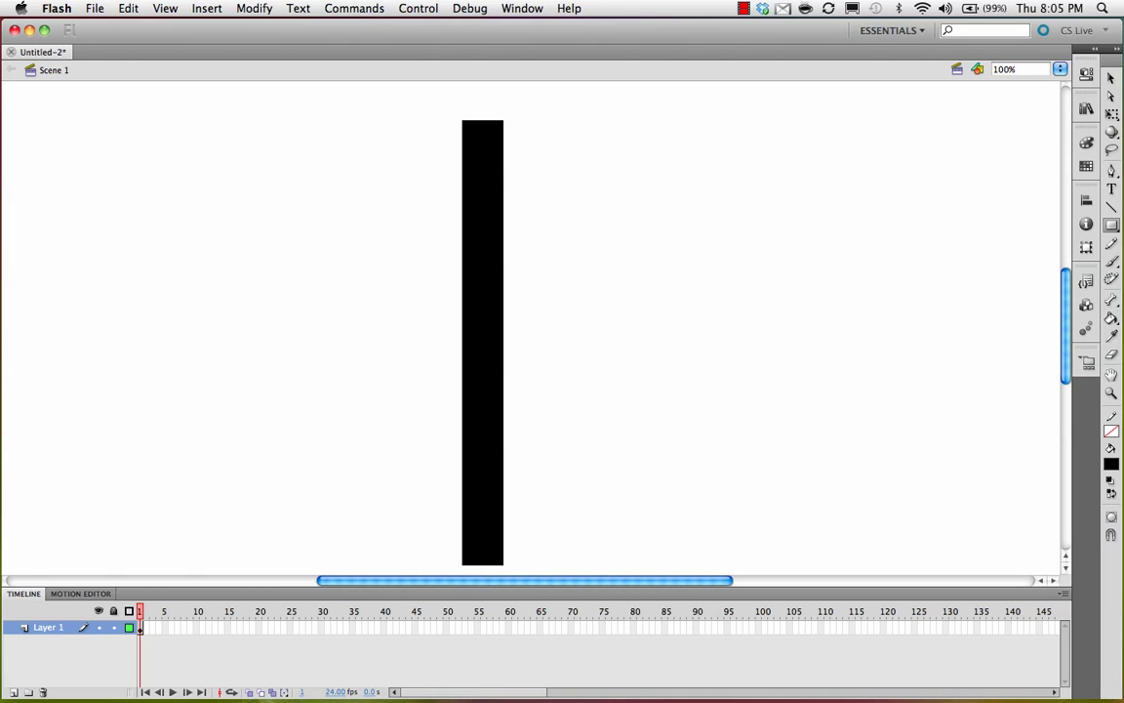
- Drag a chain of bones with the Bone tool from the rectangle's bottom edge up to its top
key(m)
drag(484, 563, 486, 126)
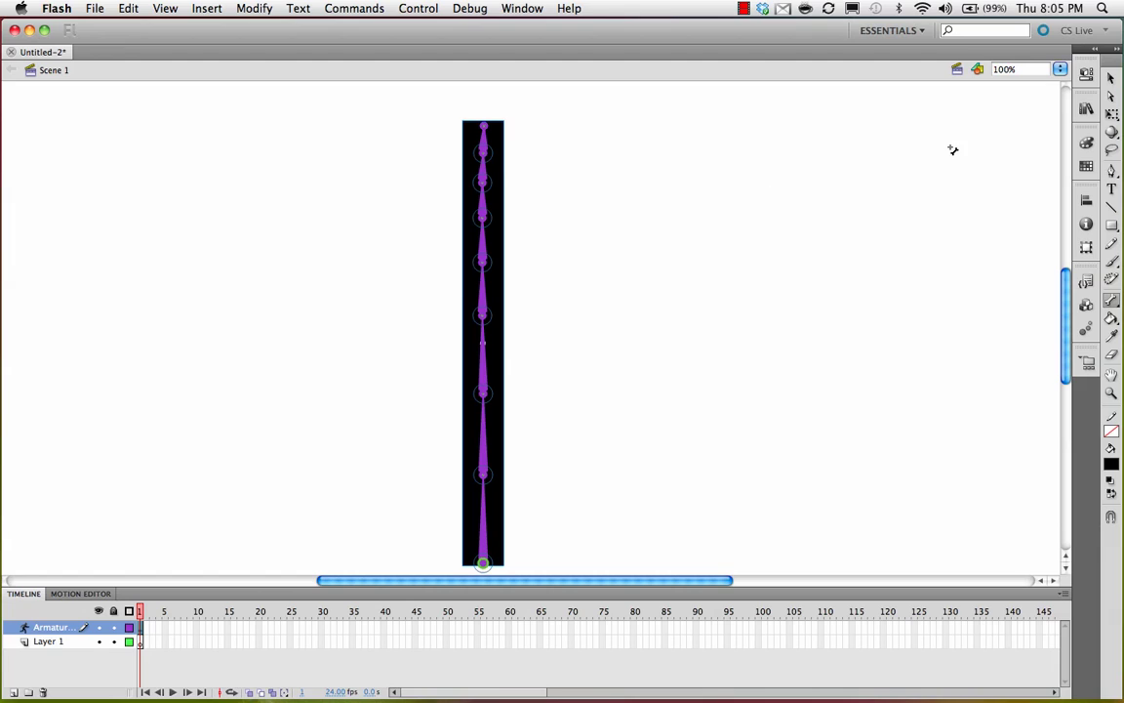
click(1112, 78)
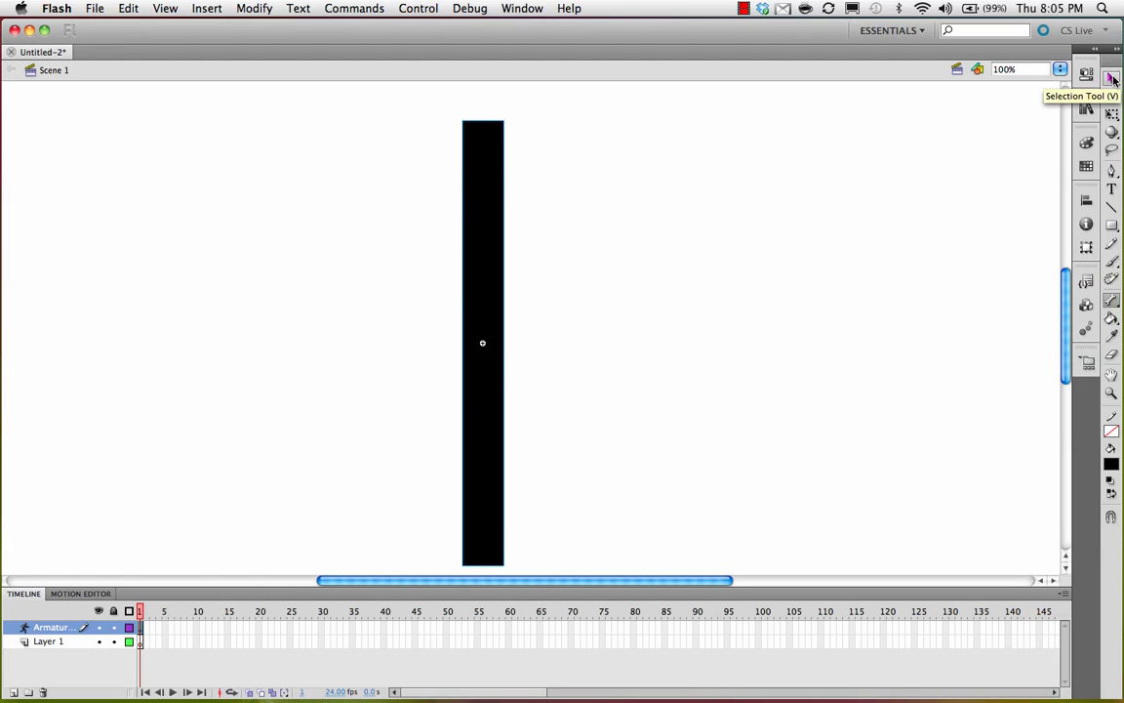
click(490, 530)
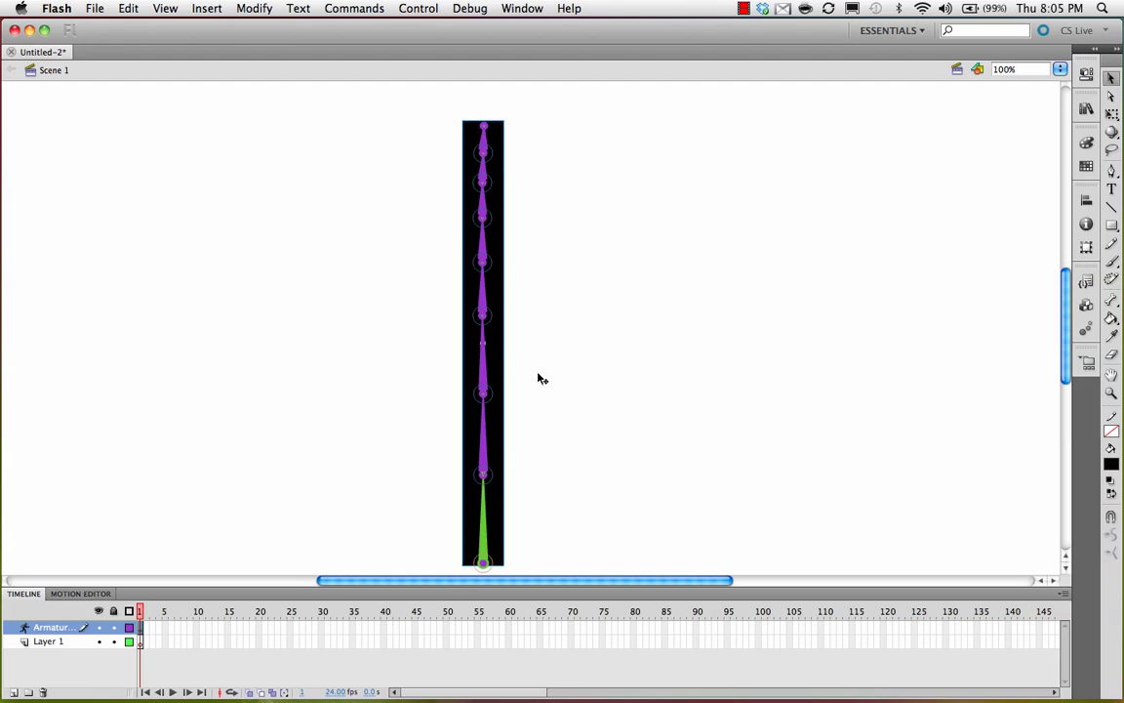
click(539, 233)
drag(492, 143, 467, 139)
key(ctrl+z)
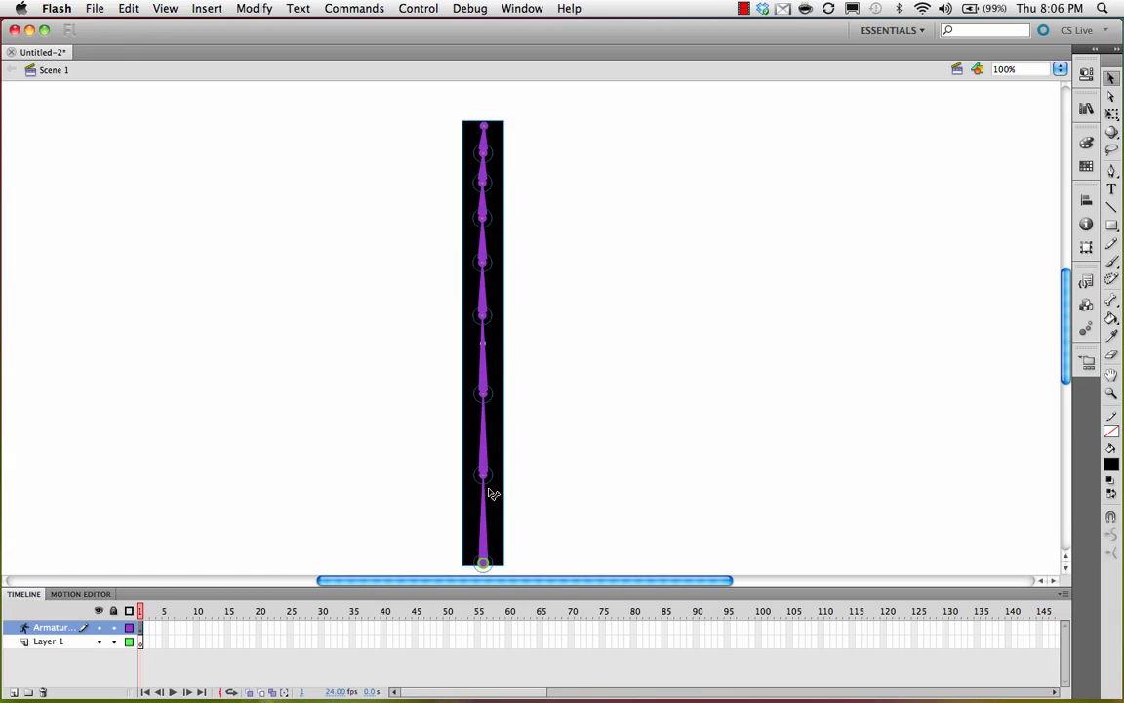
click(488, 521)
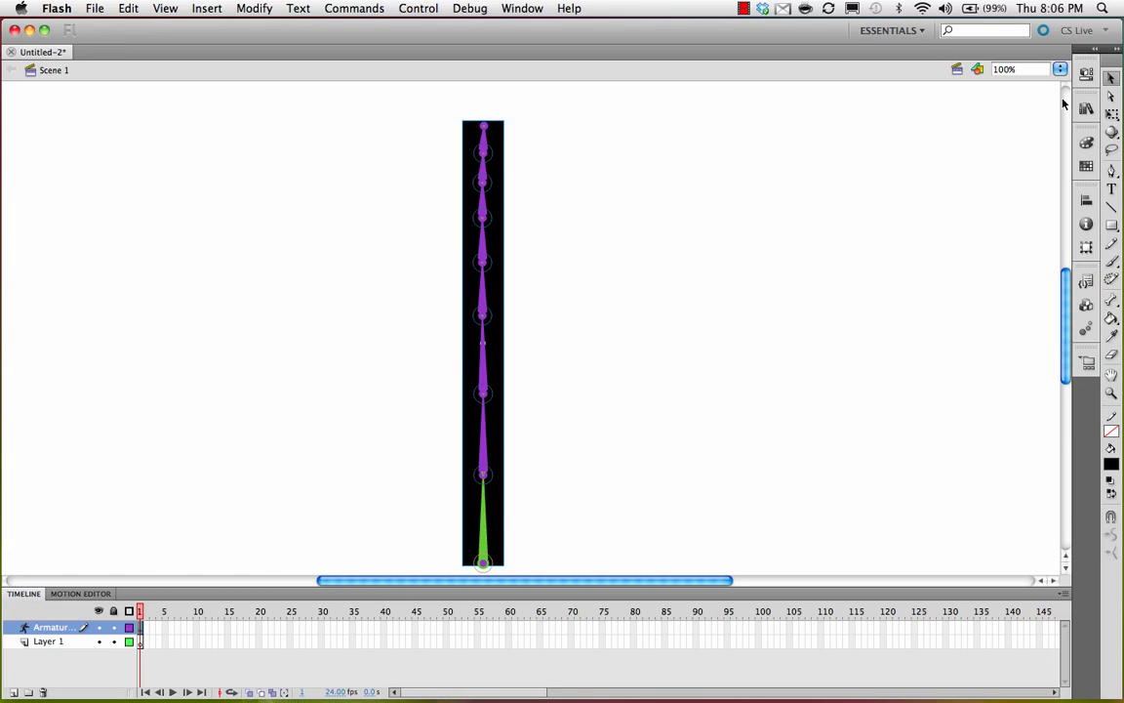
- Show bone properties and step through ikBoneName3 to ikBoneName7, ending on the bottom bone at 100% Speed
click(1083, 77)
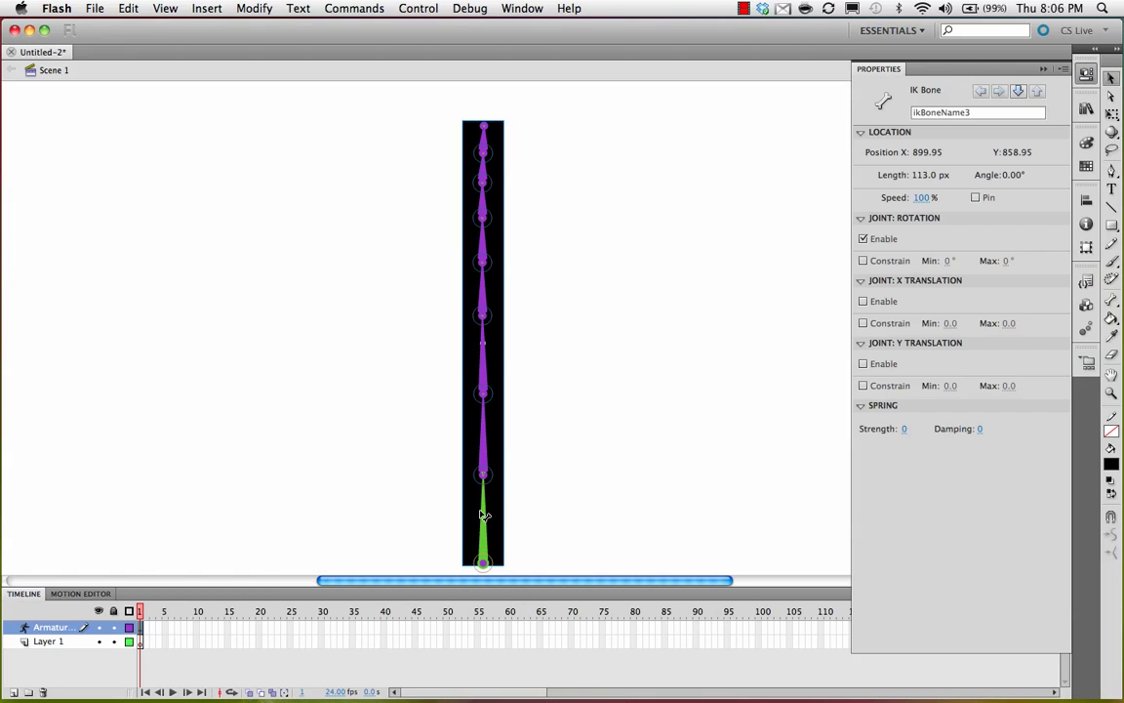
click(141, 633)
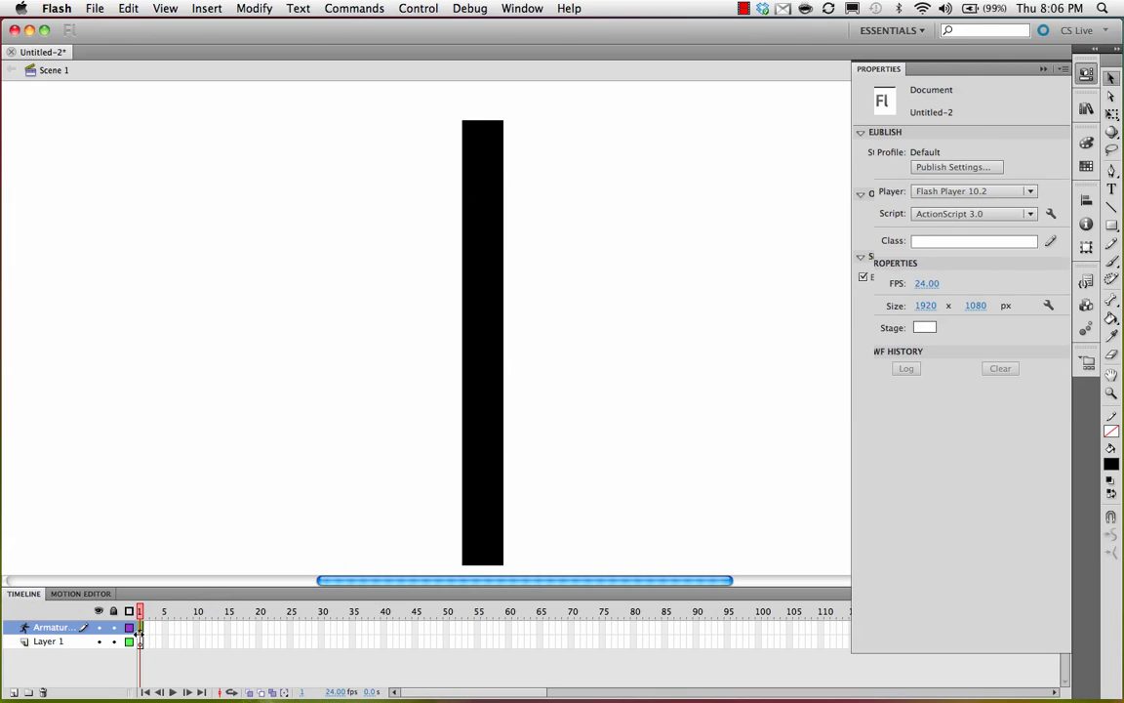
click(142, 630)
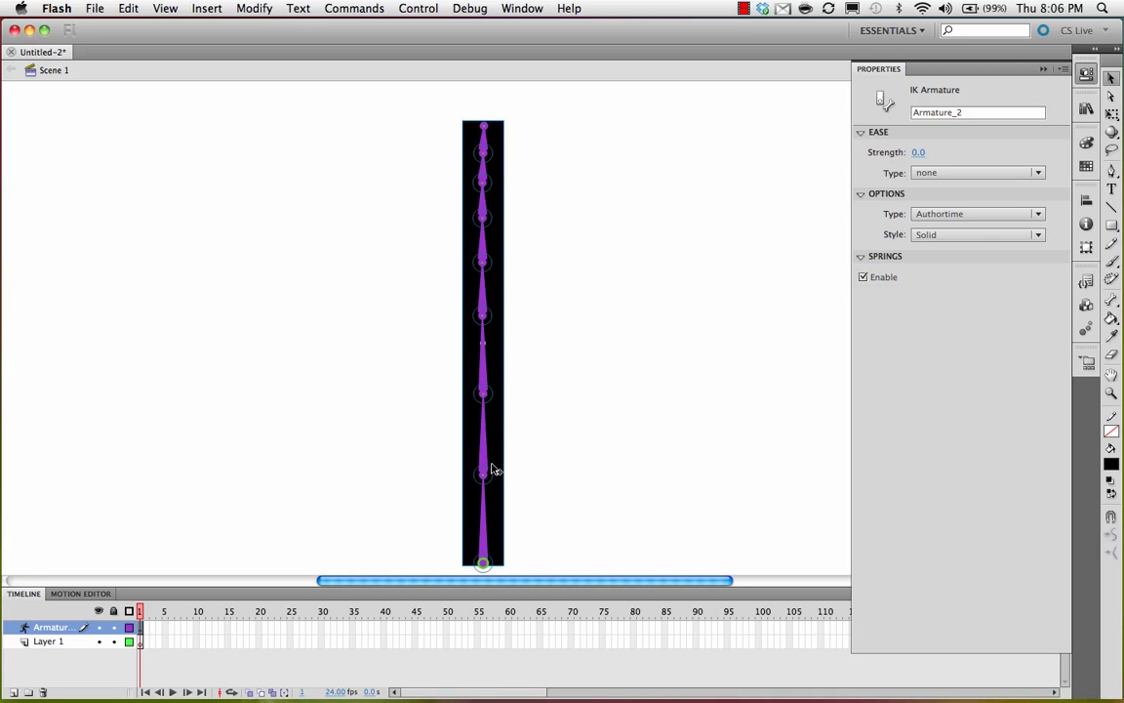
click(490, 529)
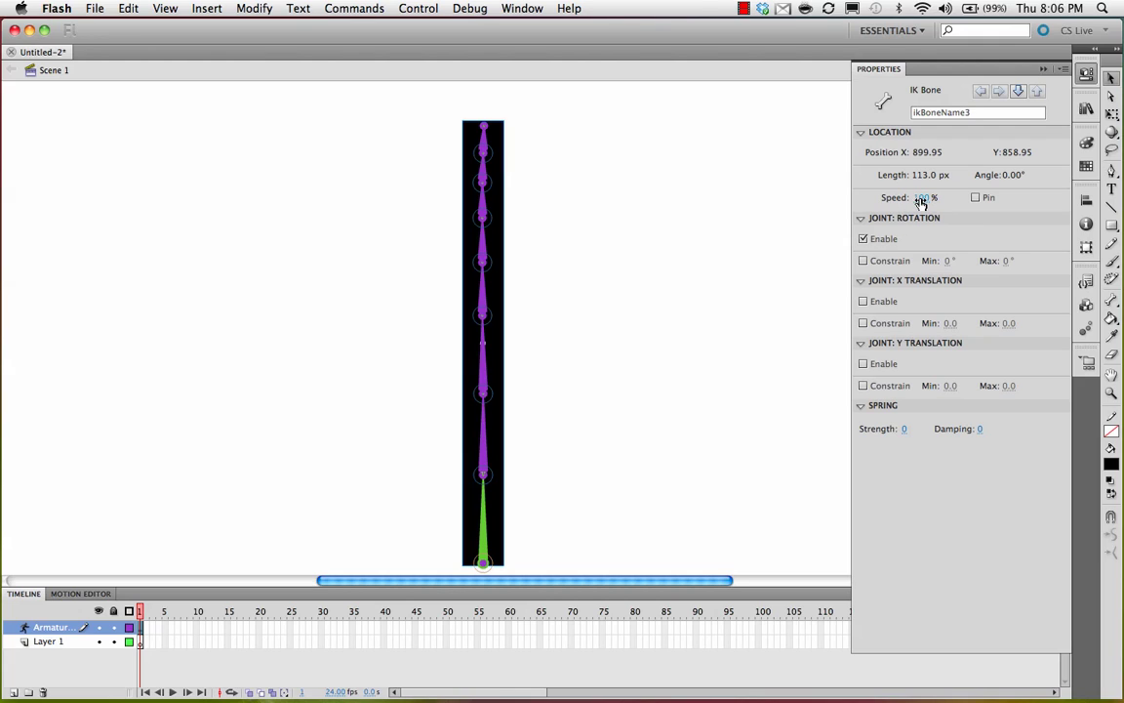
click(483, 434)
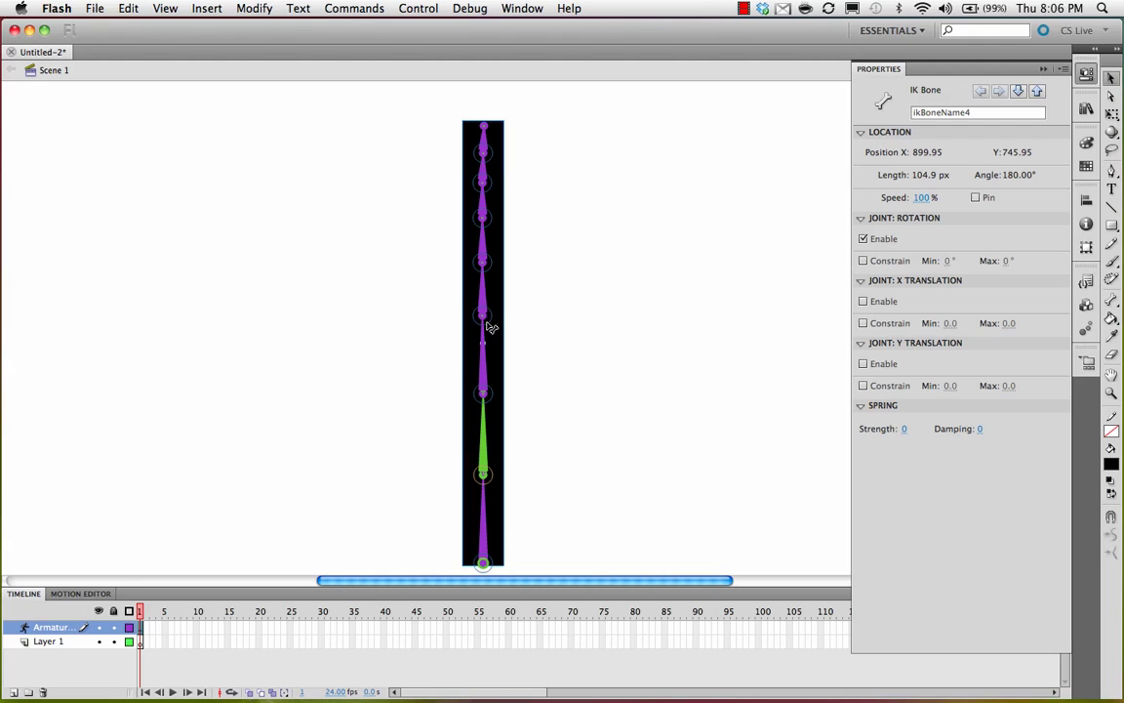
click(487, 376)
click(484, 293)
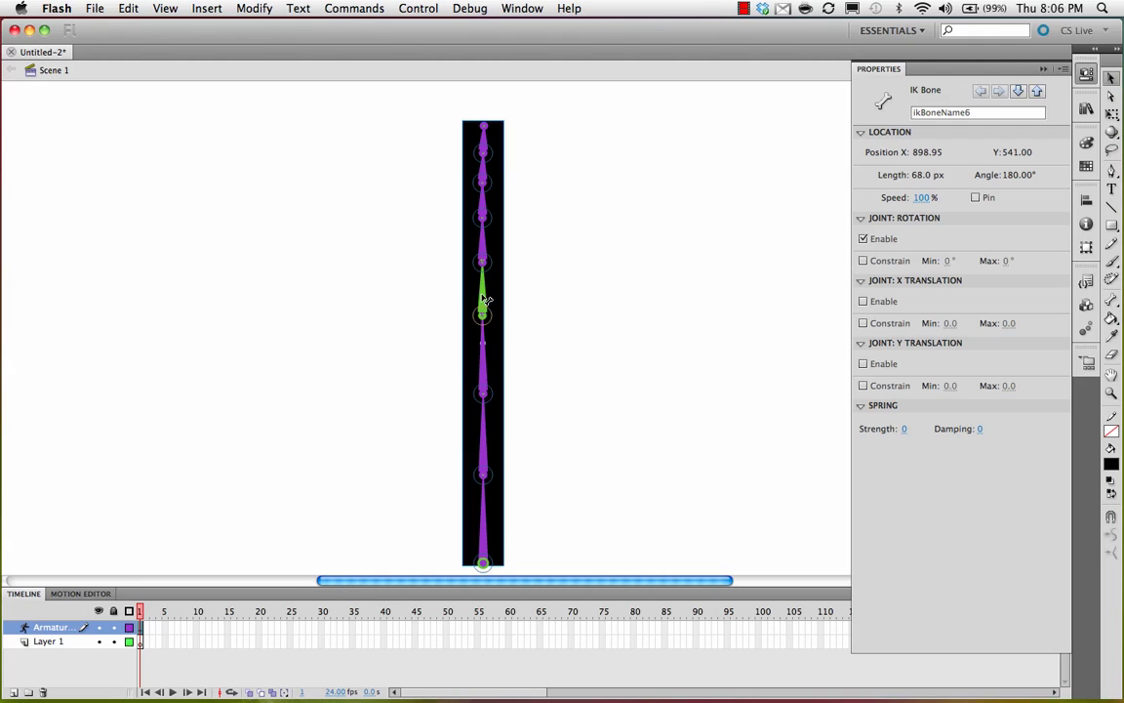
click(483, 242)
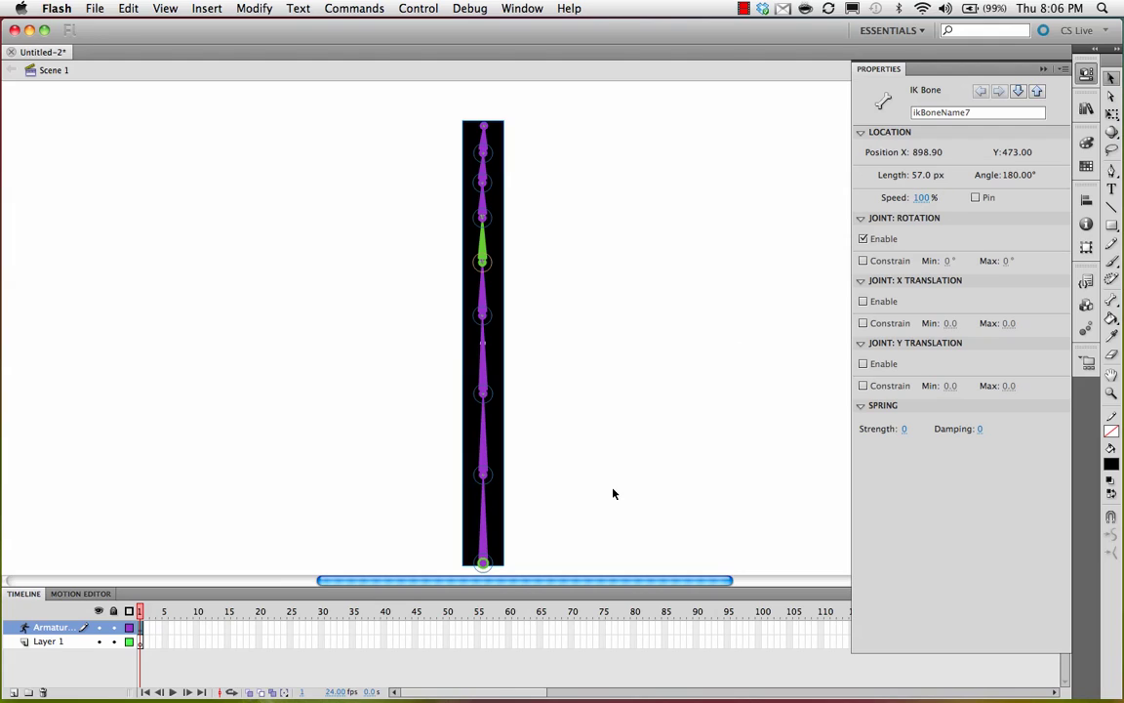
click(487, 541)
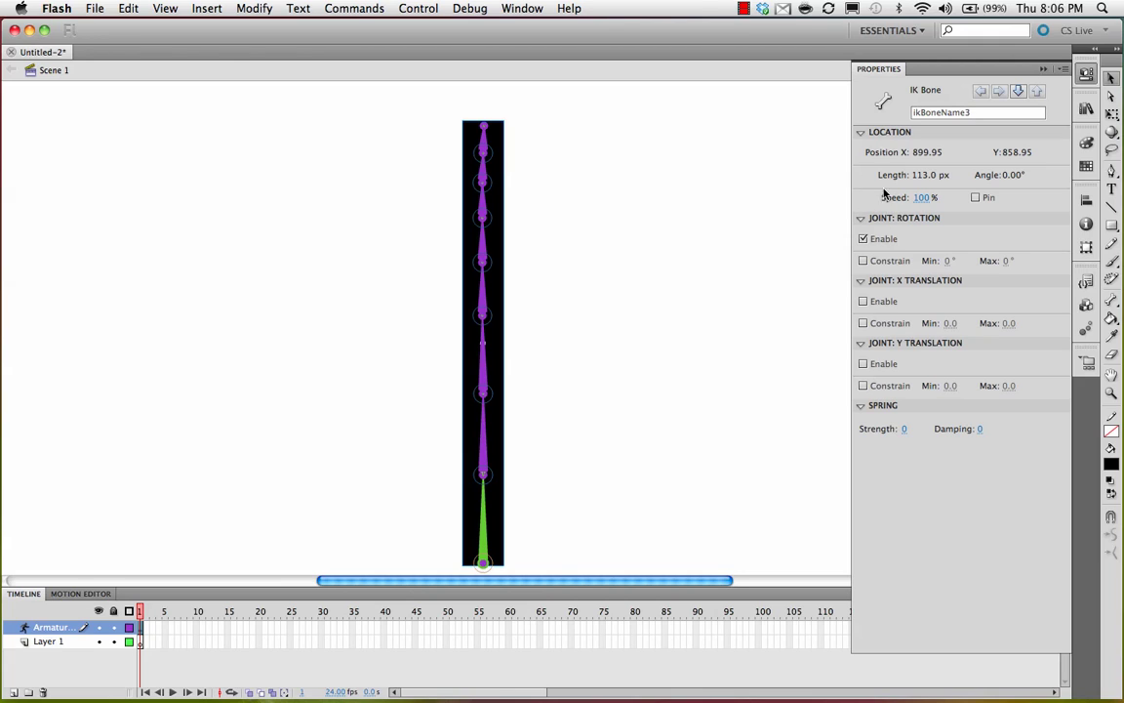
- Lower the Speed of the bottom three bones to 4%, 12% and 15%
drag(921, 197, 848, 198)
click(491, 442)
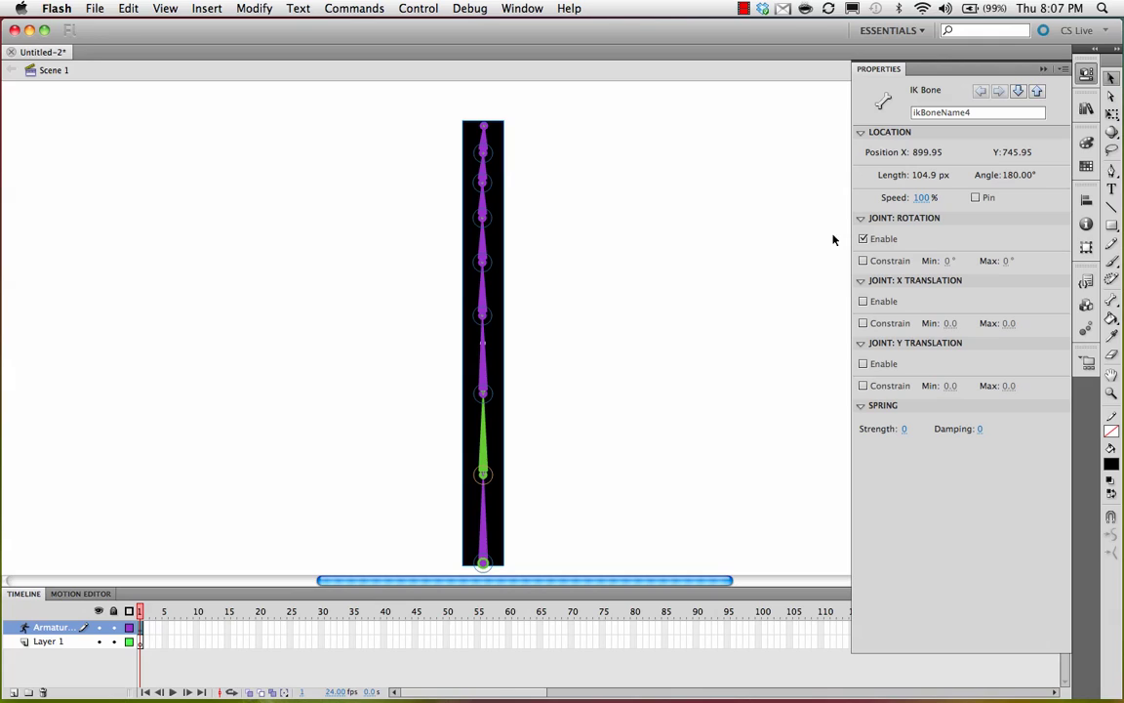
drag(923, 198, 856, 198)
click(492, 380)
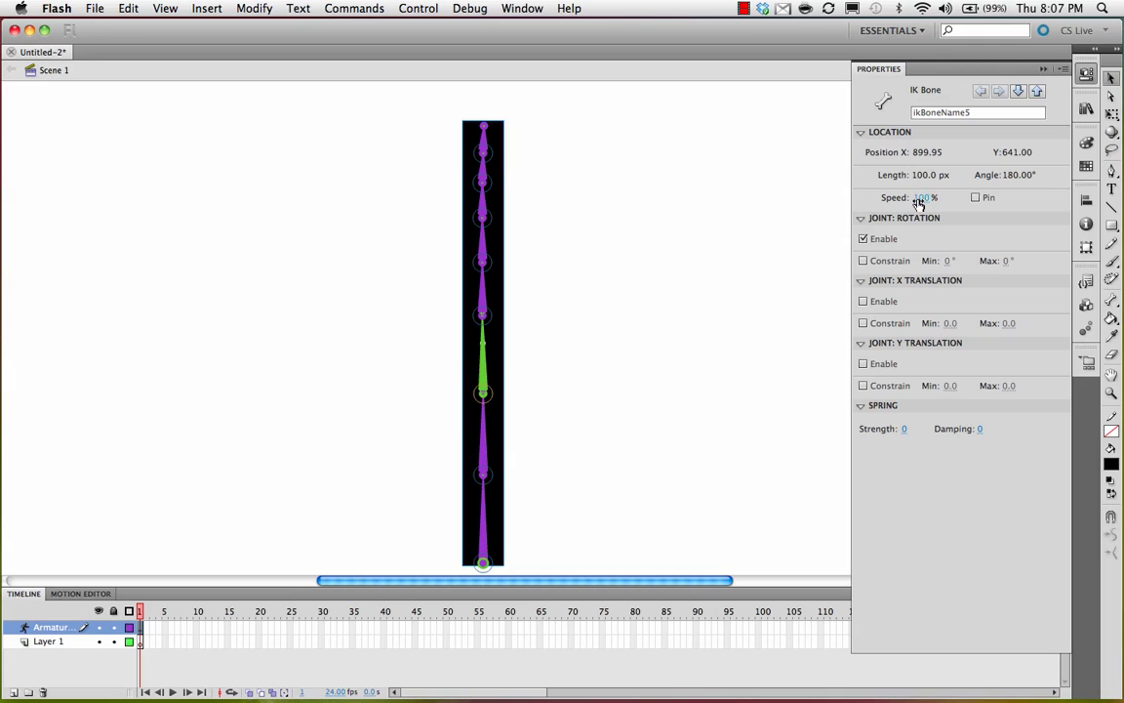
drag(918, 200, 853, 202)
- Set the upper two bones' Speed to 61% and 37%, then reselect the IK shape
click(485, 296)
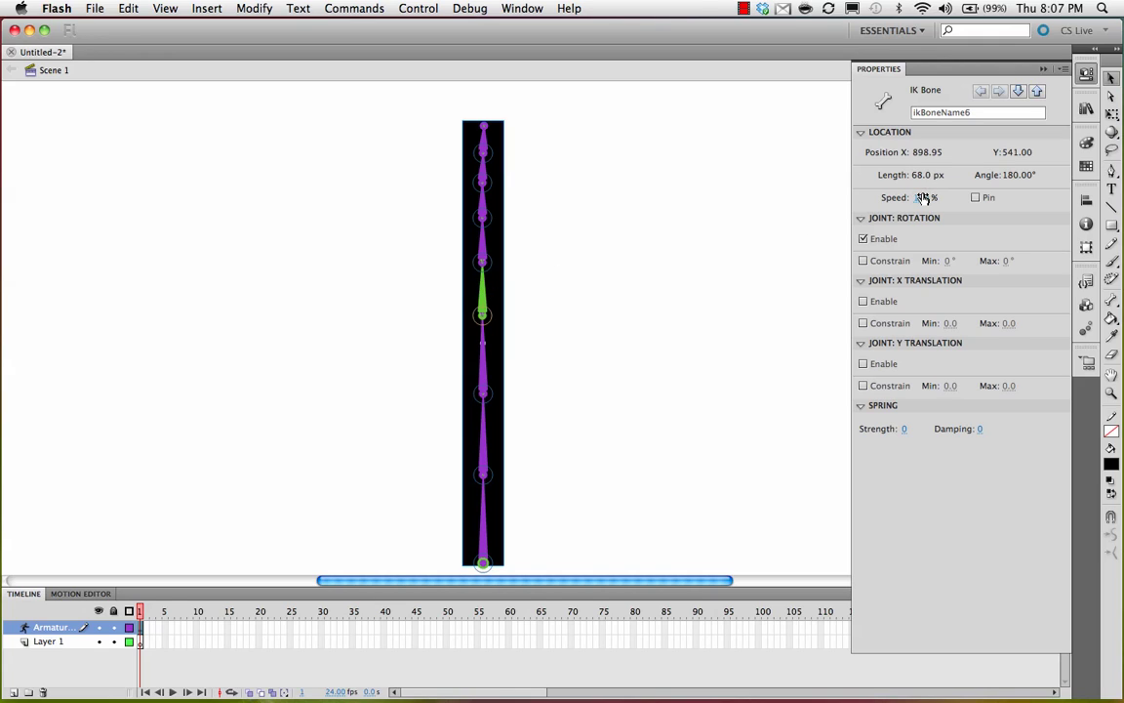
drag(921, 197, 896, 197)
click(486, 242)
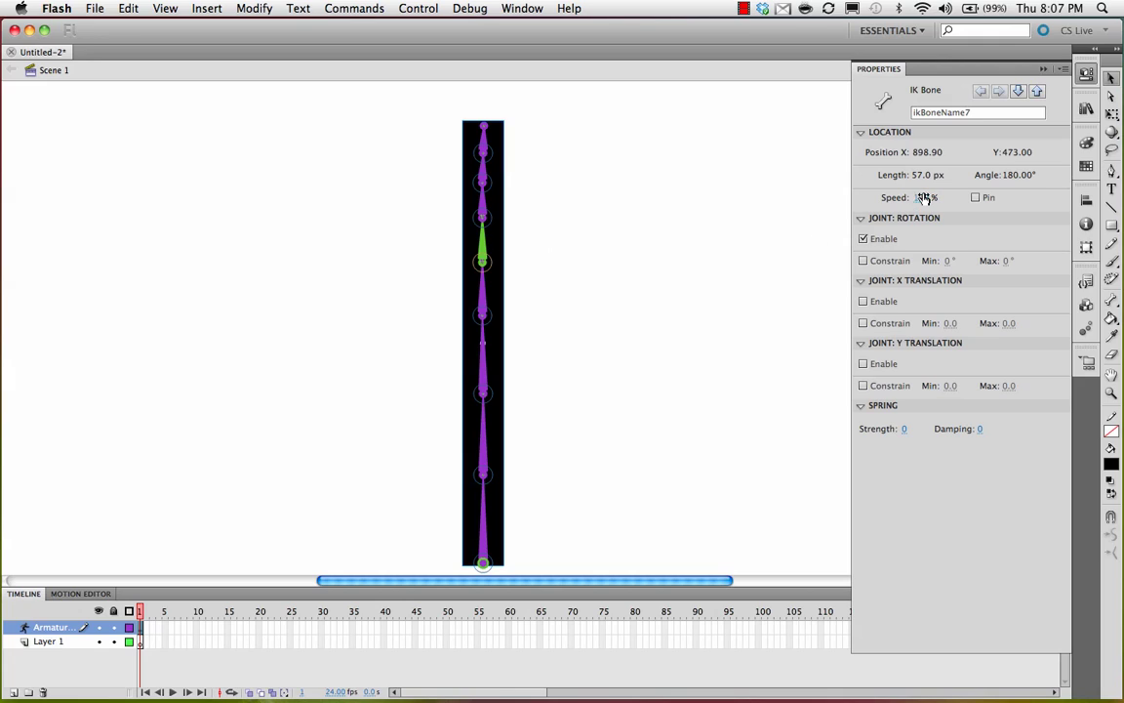
drag(925, 197, 915, 197)
click(565, 148)
click(484, 146)
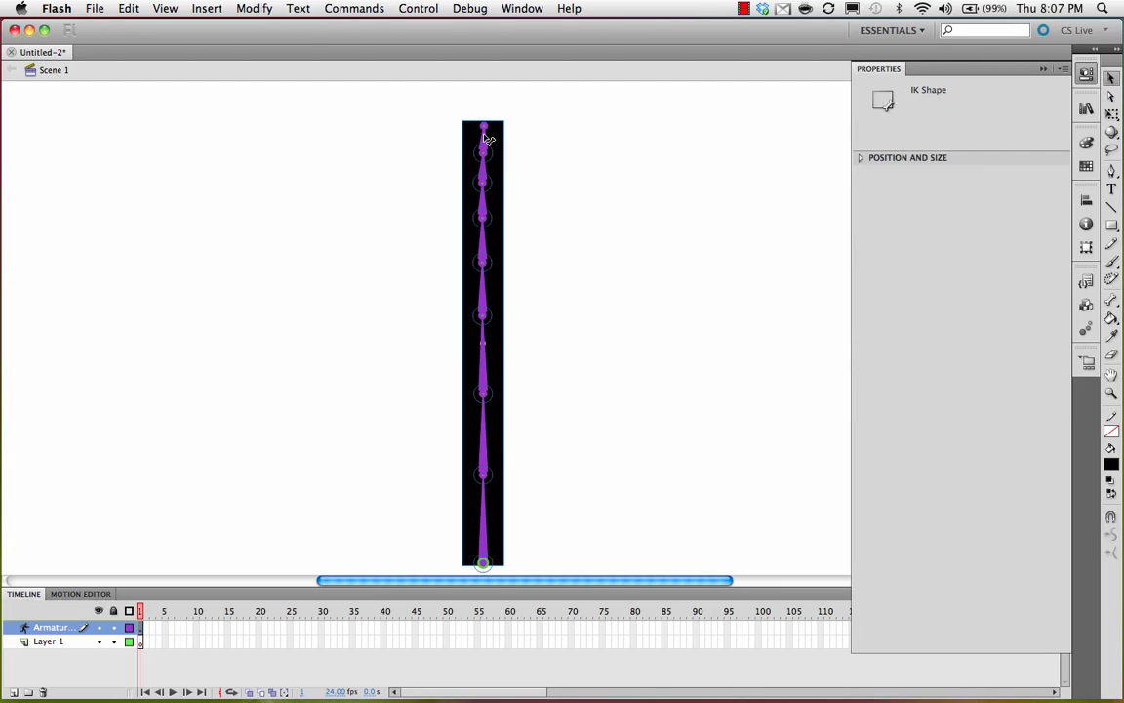
- Pull the top bone's tip to bend the boned rectangle into a curving hook
drag(488, 137, 256, 298)
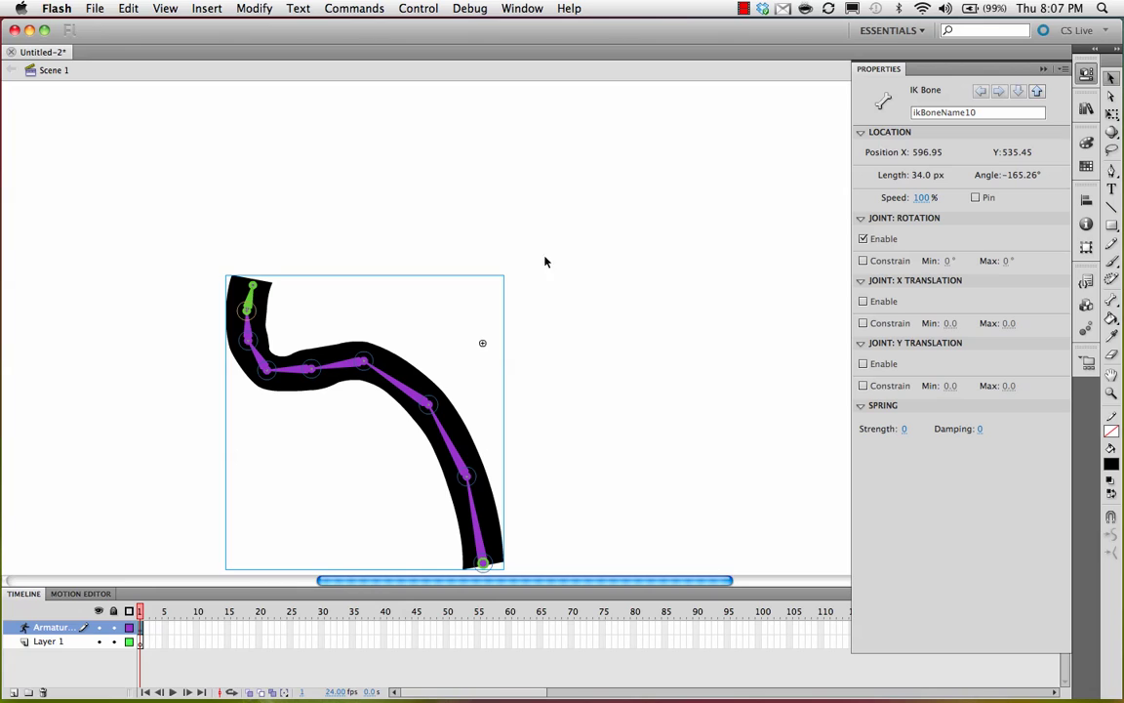
- Switch to monster2.fla, test-play its animation, then close the test movie window
key(super+Tab)
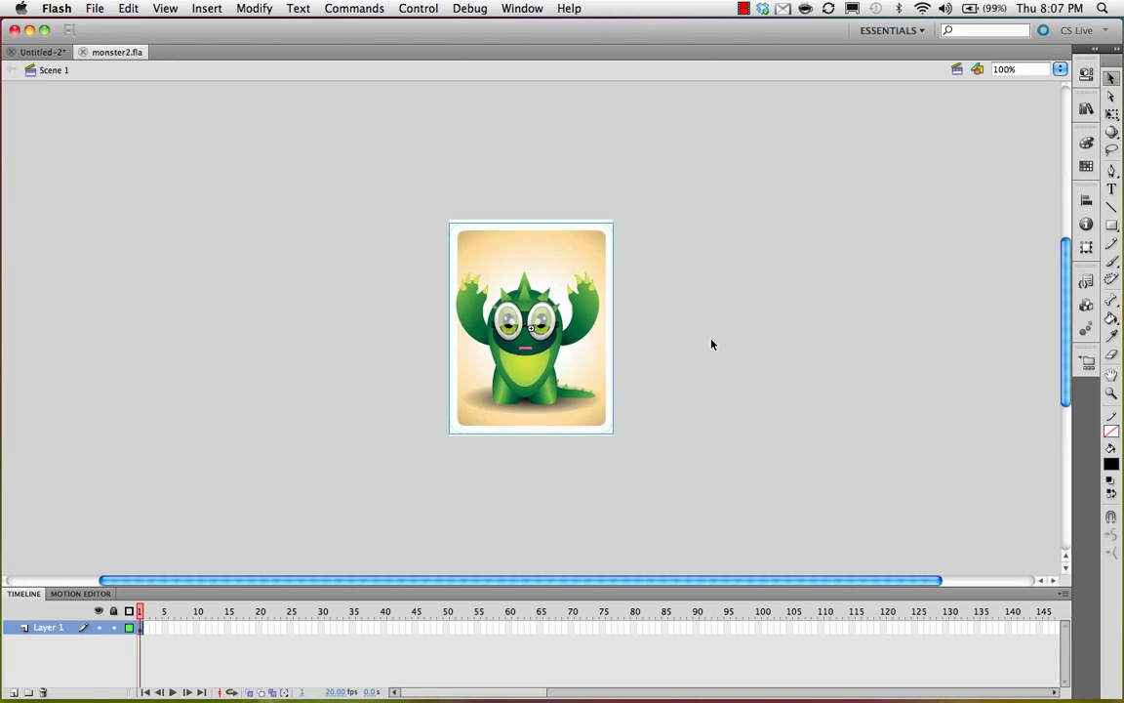
key(super+Return)
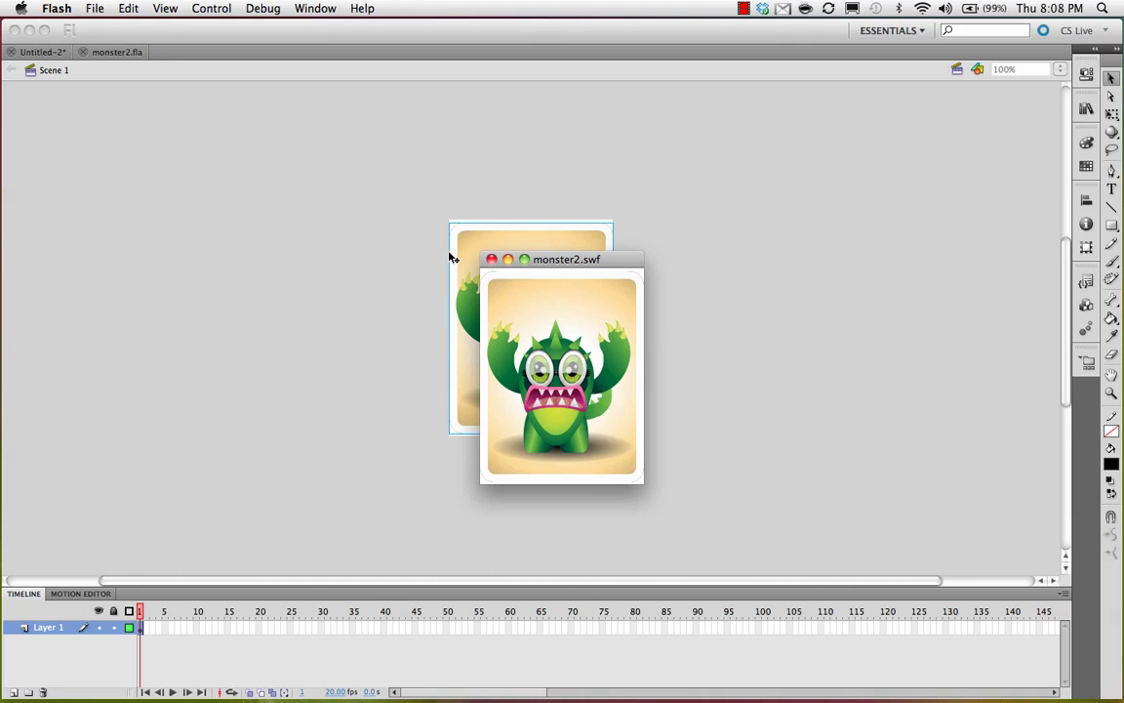
key(super+w)
- Edit the card2MonsterAn symbol at 200% zoom, hide Layer 2 and scrub to frame 45
double_click(550, 385)
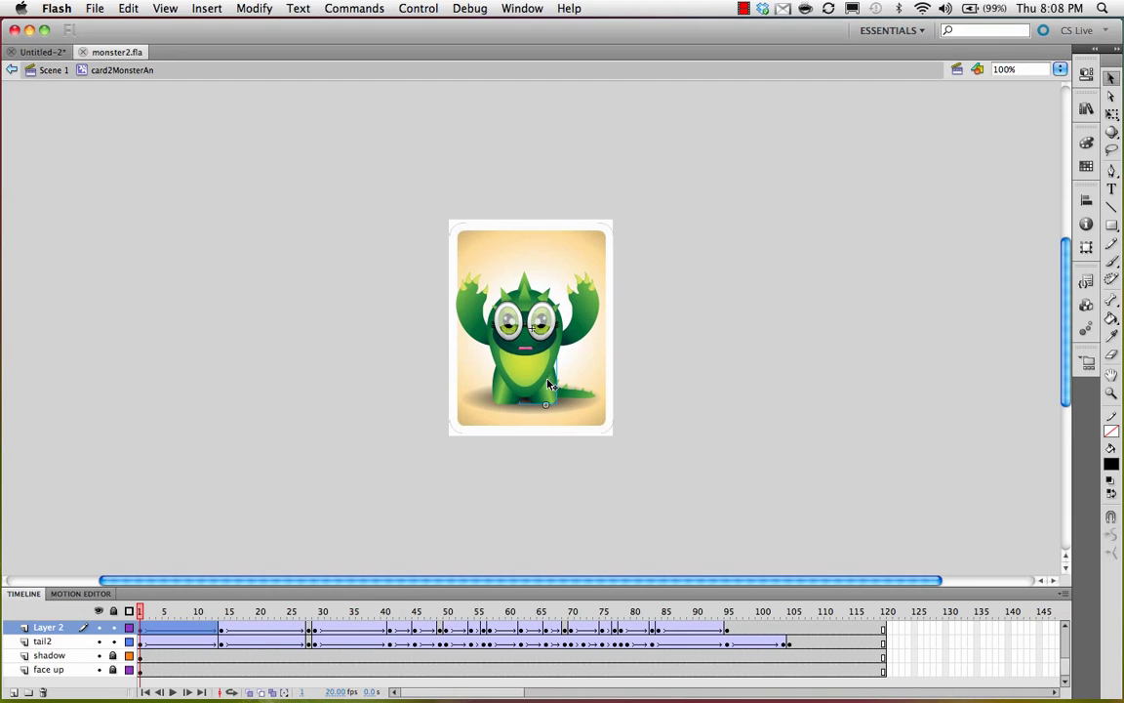
click(576, 395)
key(super+equal)
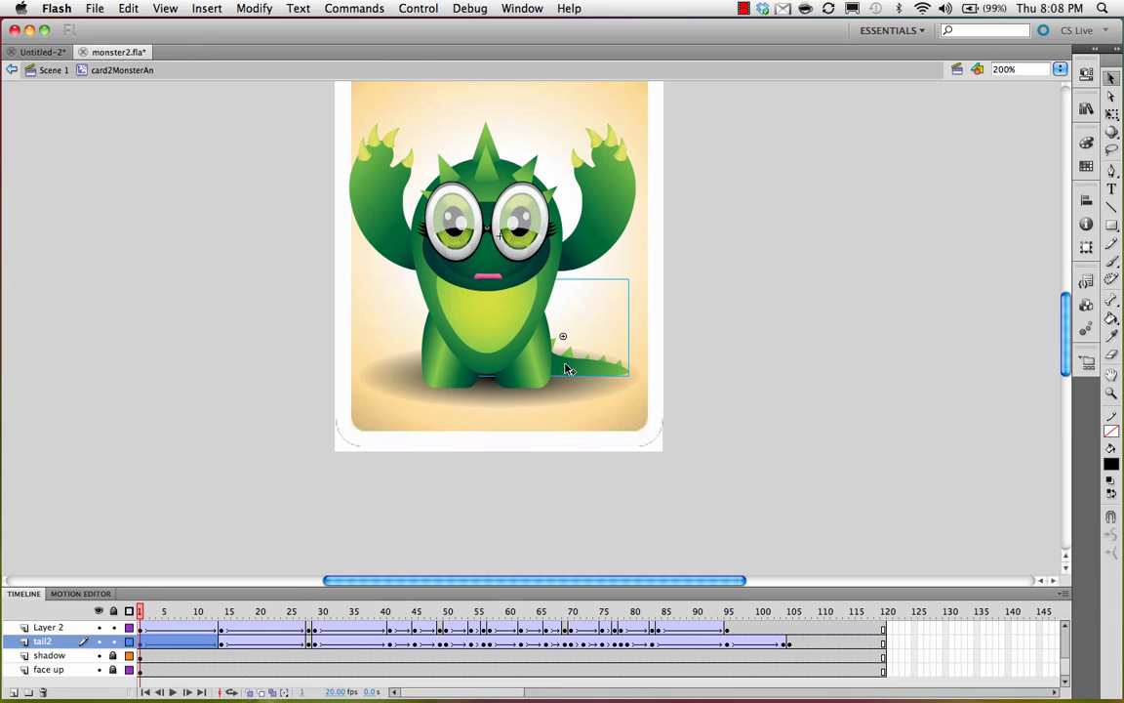
double_click(569, 369)
double_click(293, 439)
click(98, 627)
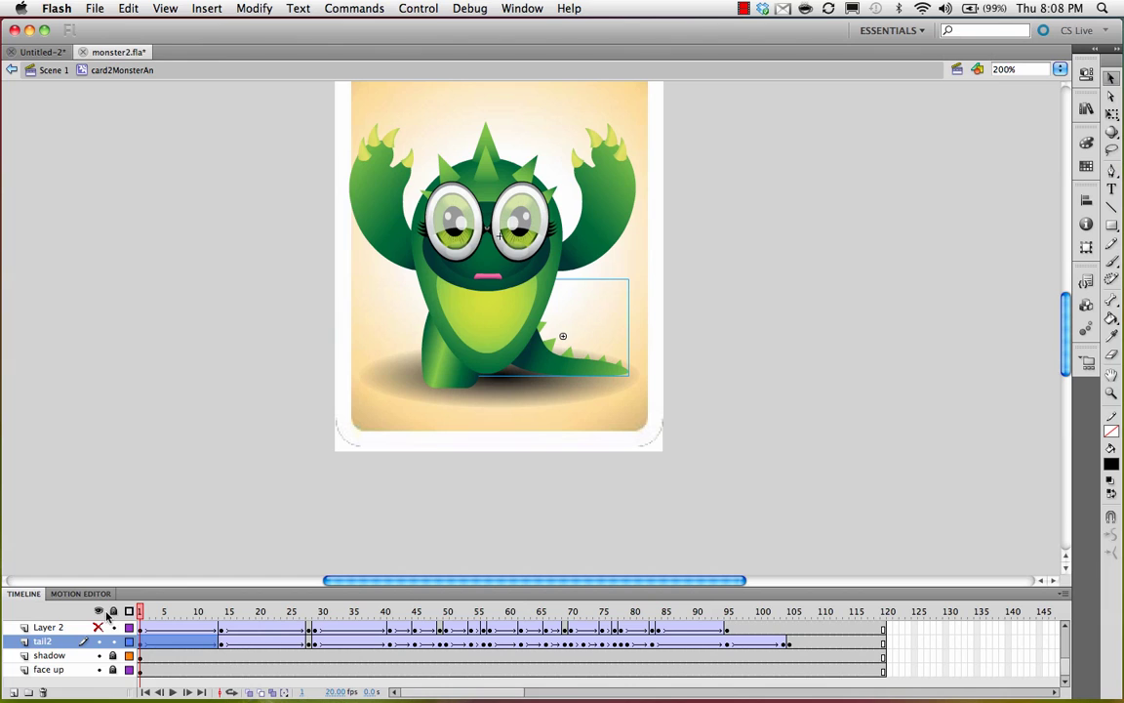
drag(152, 611, 464, 629)
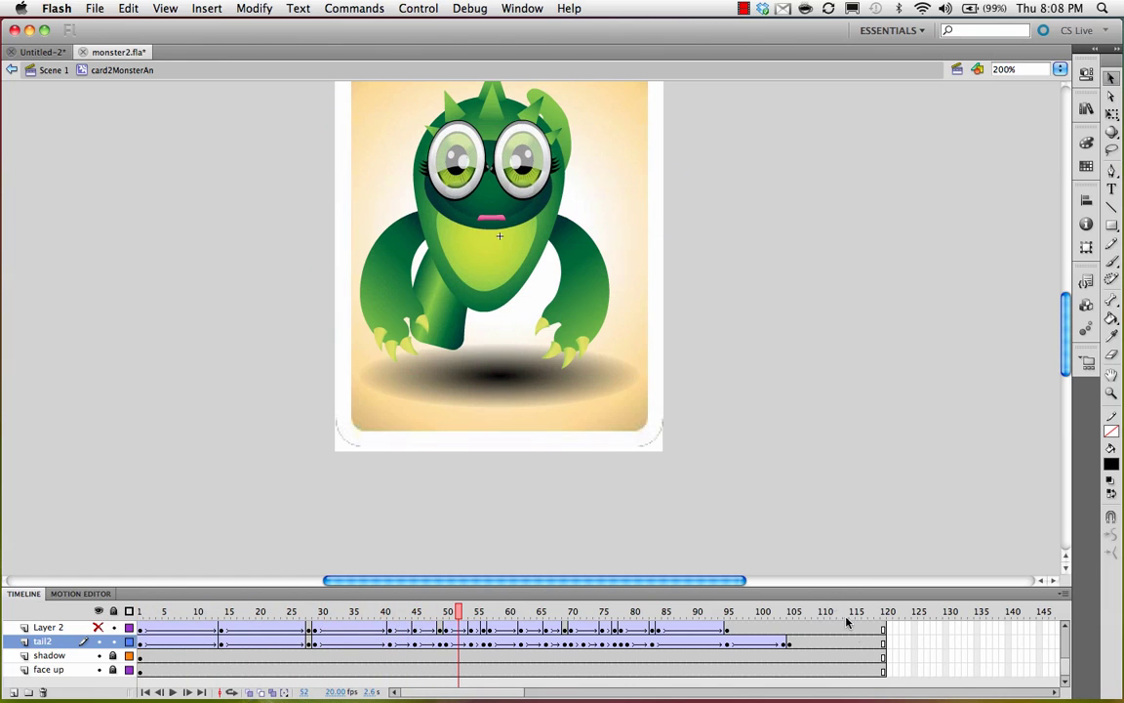
- Hide every layer except tail2 and play the tail animation from frame 1
drag(874, 589, 850, 435)
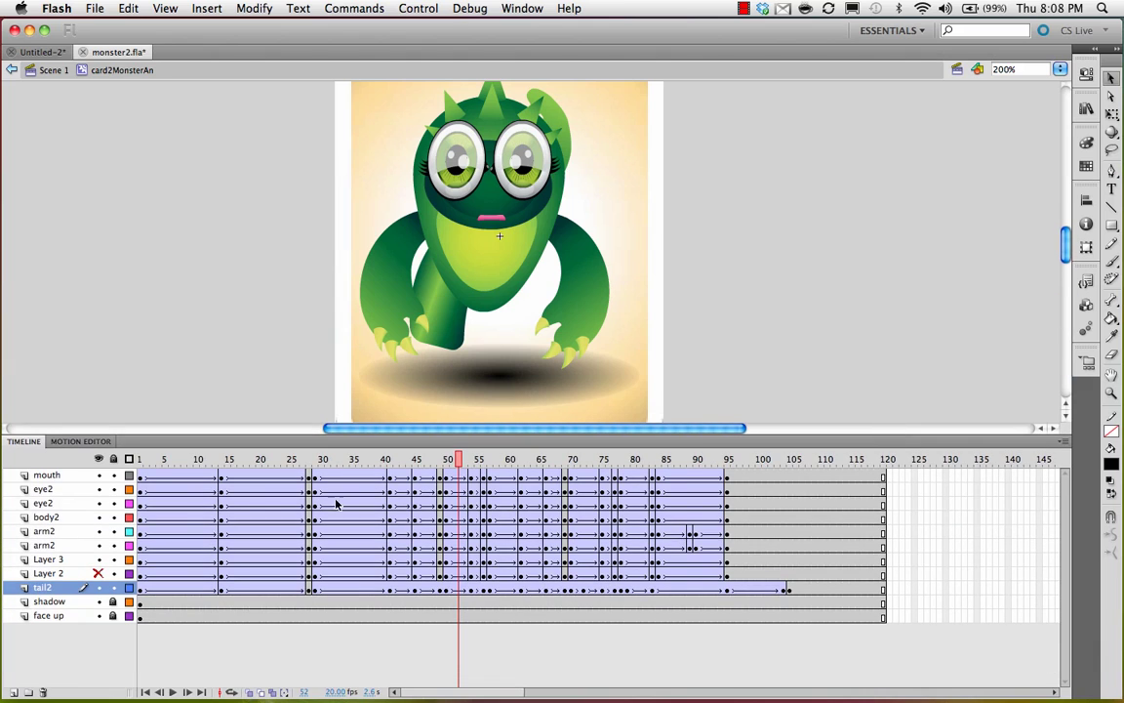
click(98, 459)
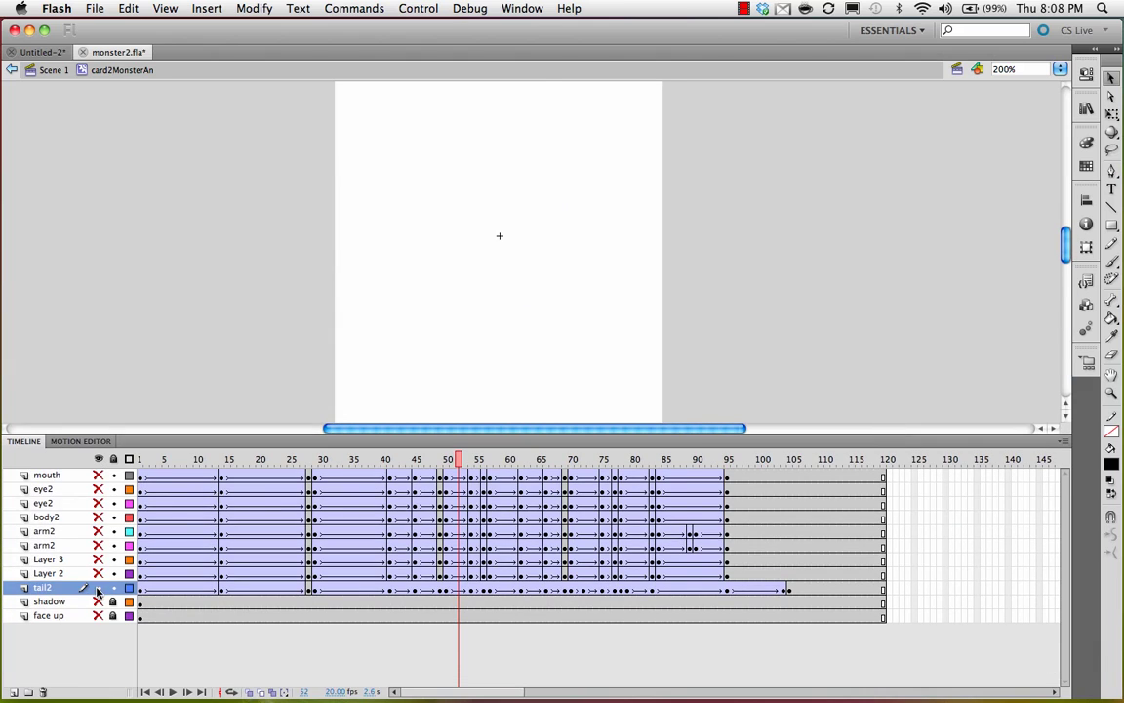
click(97, 588)
drag(196, 457, 103, 454)
key(Return)
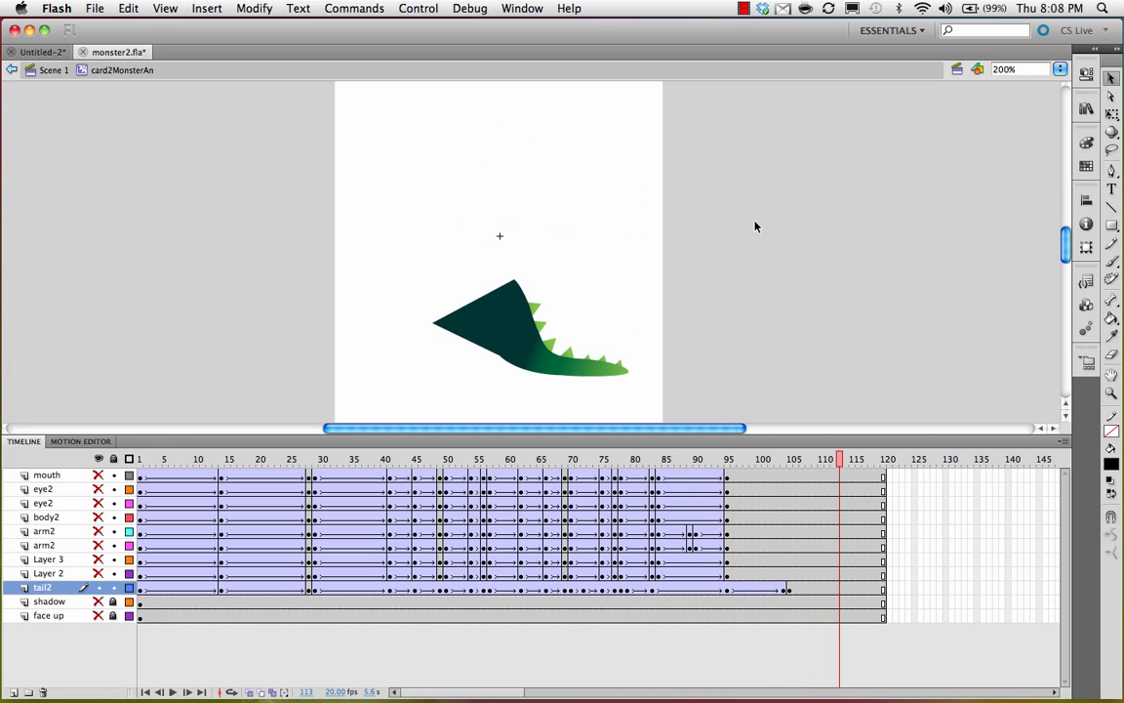
key(super+Tab)
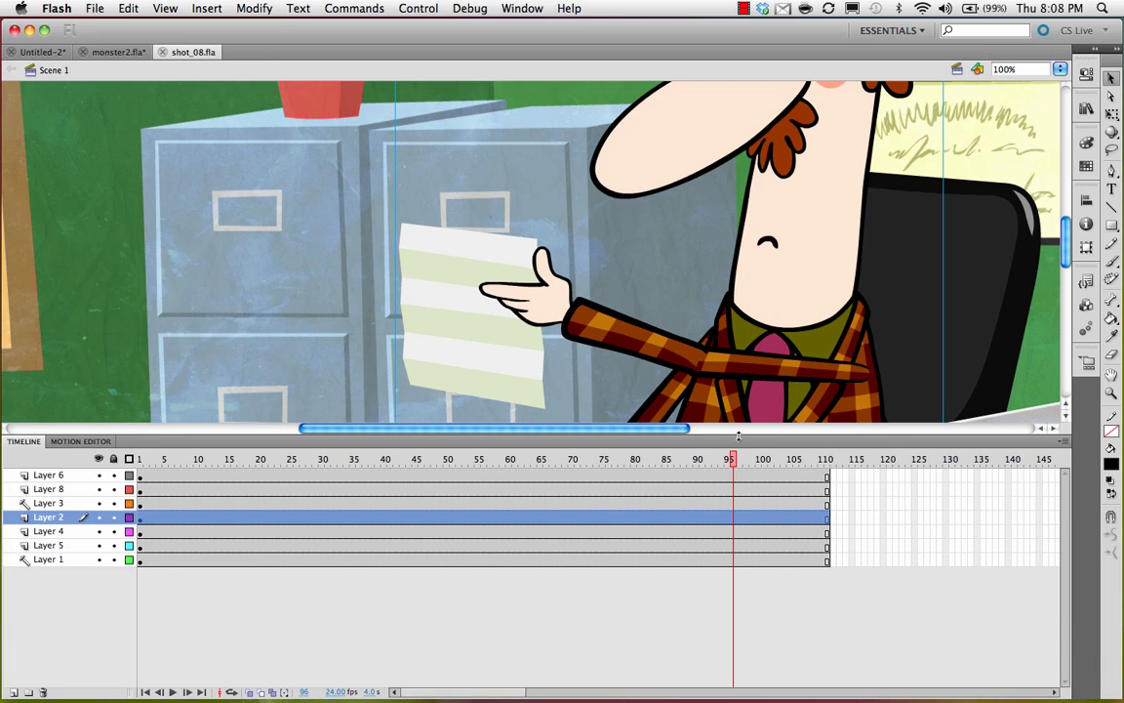
- Shrink the timeline and enter the PROF_PACK_BEHIND_DESK professor symbol for editing
drag(739, 436, 739, 556)
click(636, 365)
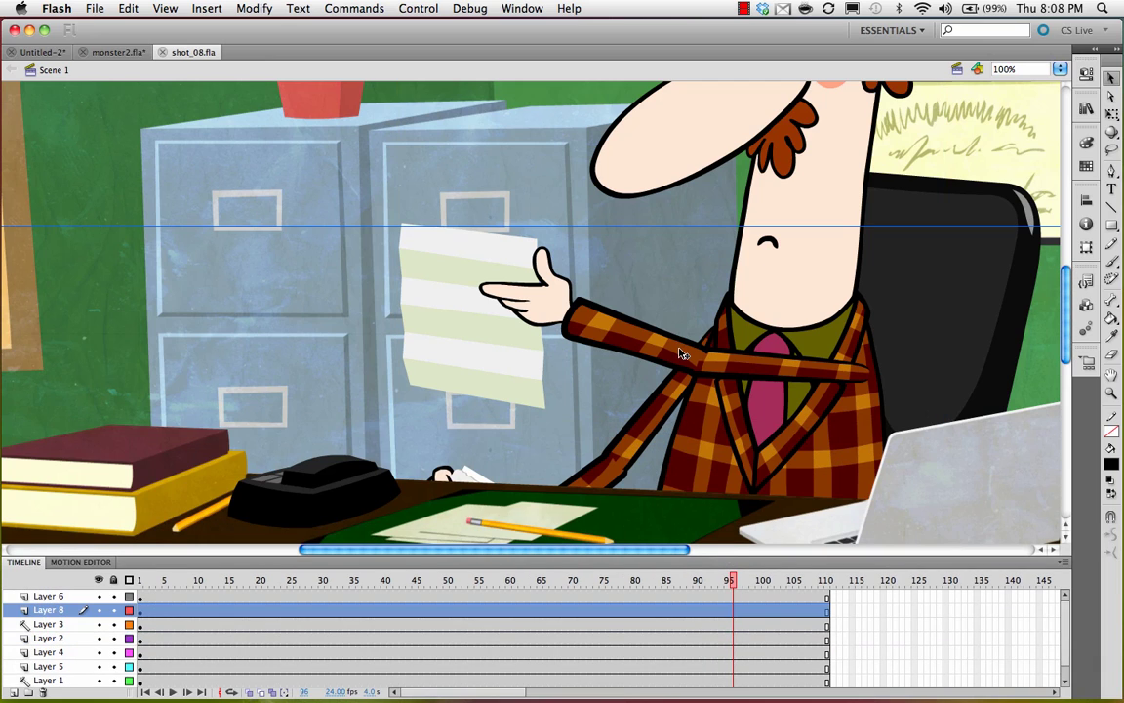
click(114, 598)
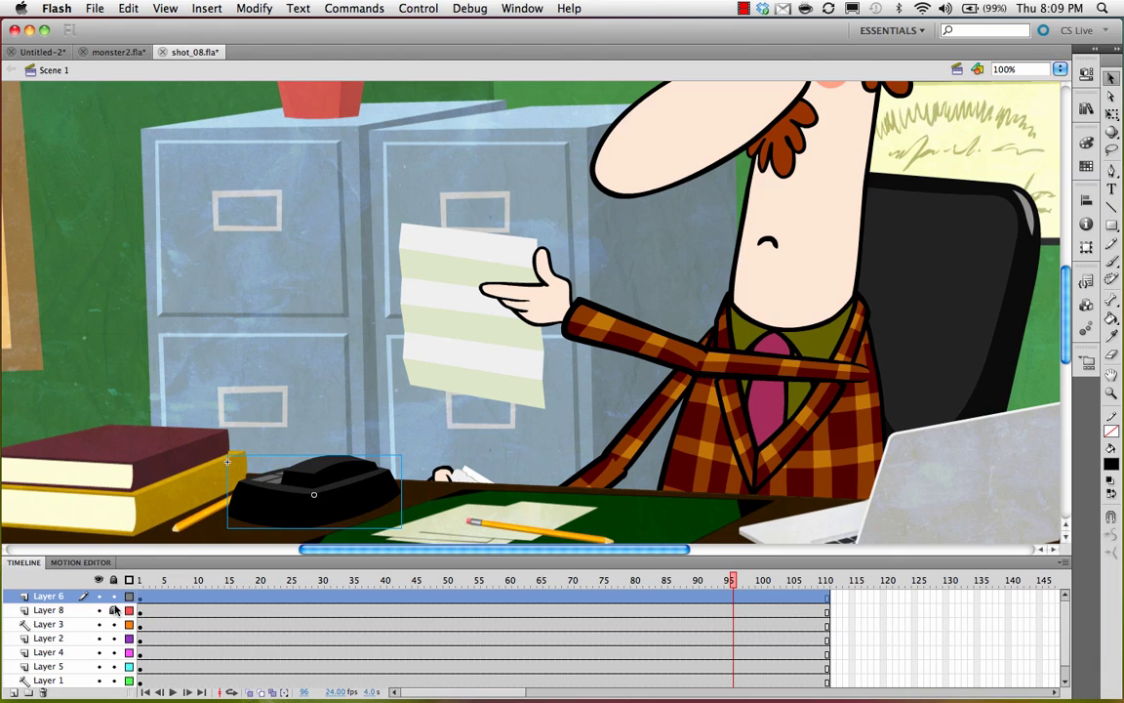
double_click(563, 325)
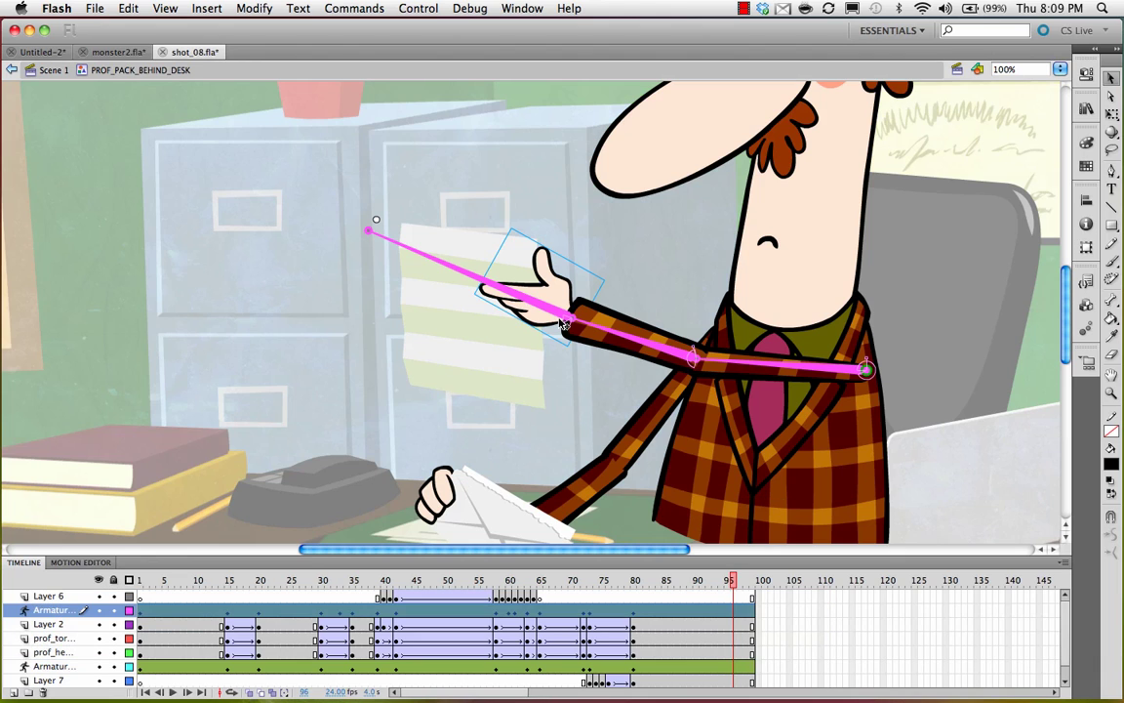
- Pose the professor's arm bones so his hand reaches out left and points at the paper
drag(534, 303, 394, 282)
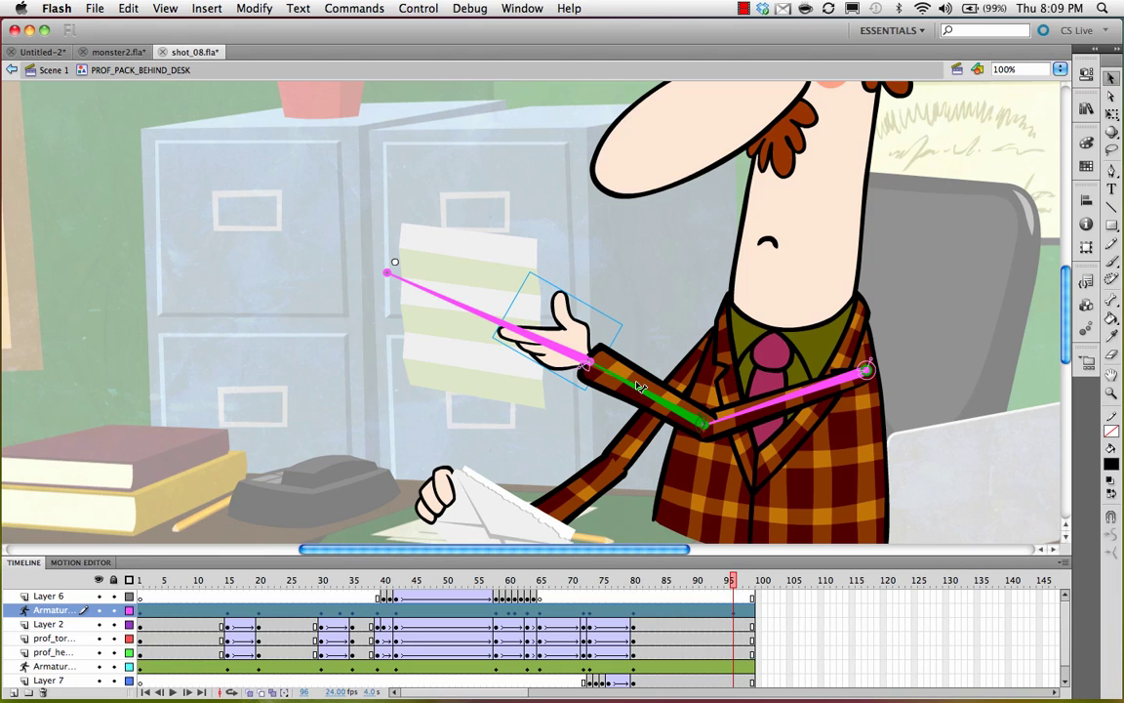
drag(571, 357, 683, 82)
drag(658, 316, 545, 346)
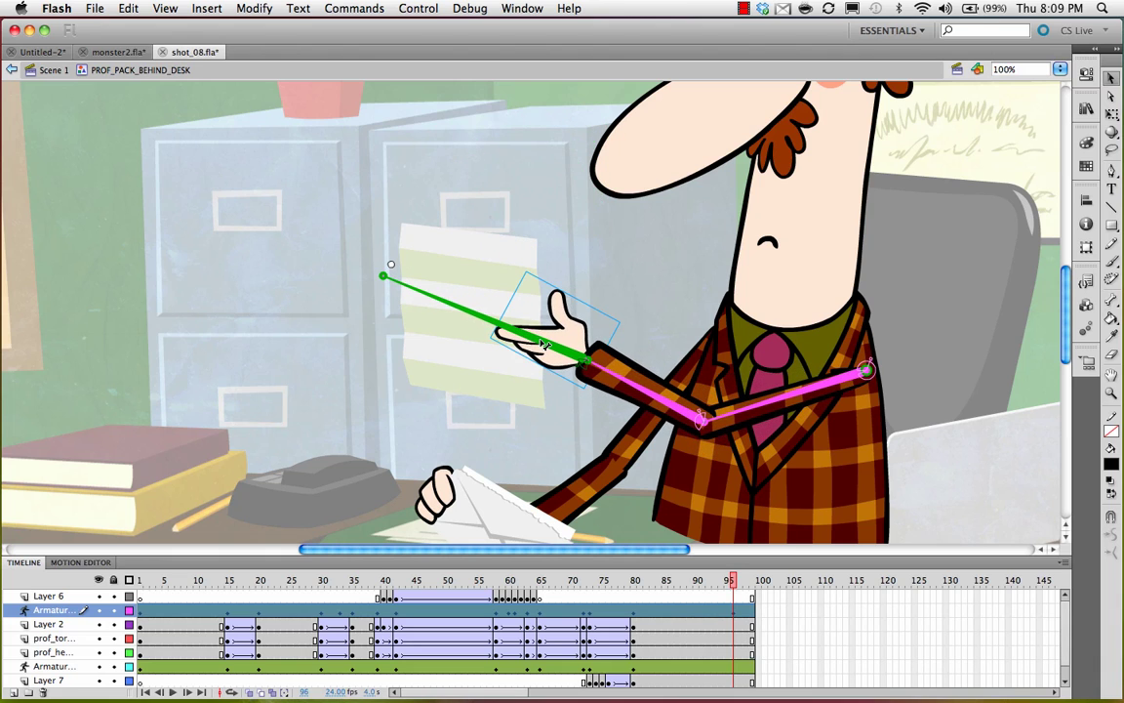
click(742, 10)
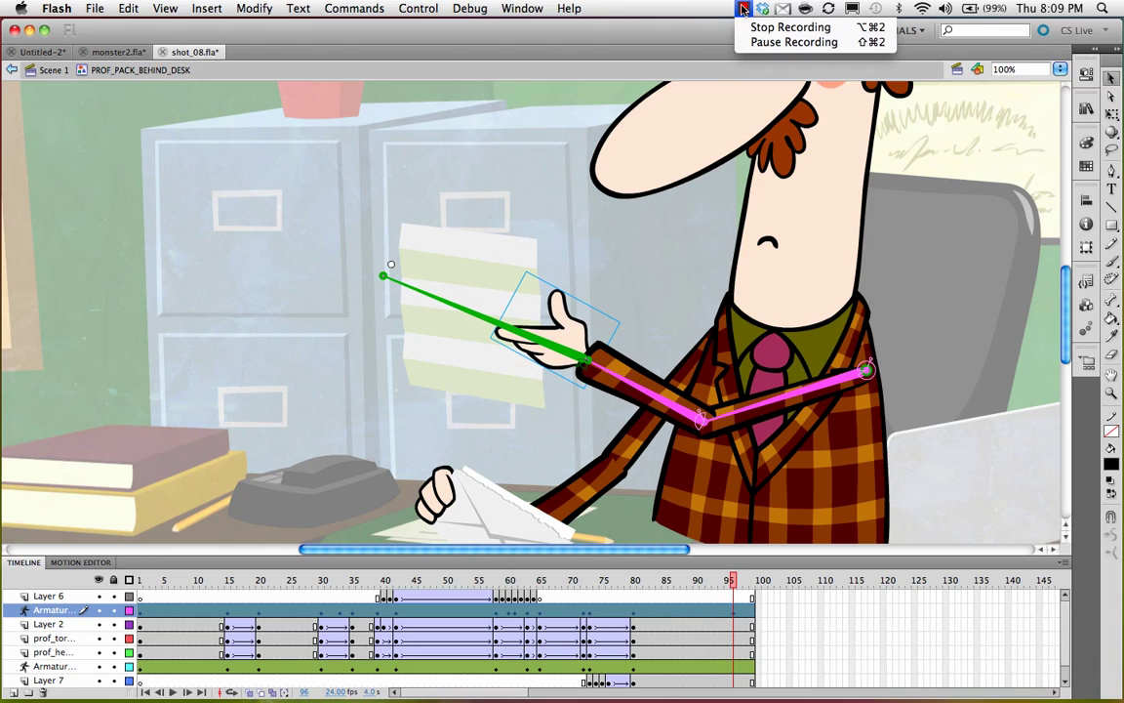